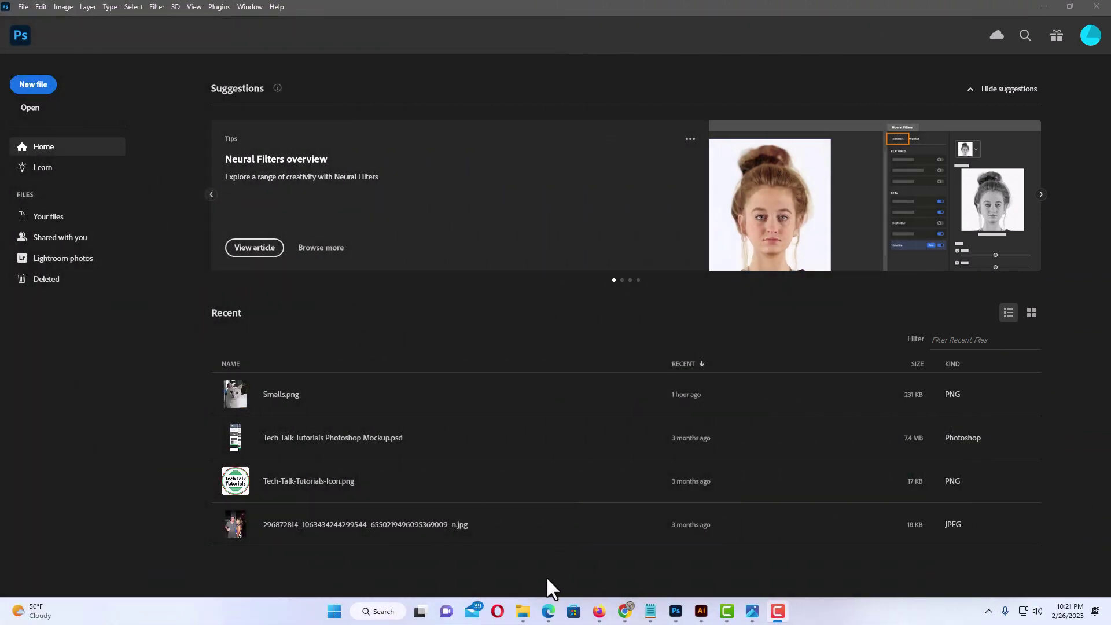
# Open File Explorer showing the pics folder that holds Smalls.png.
pyautogui.click(523, 611)
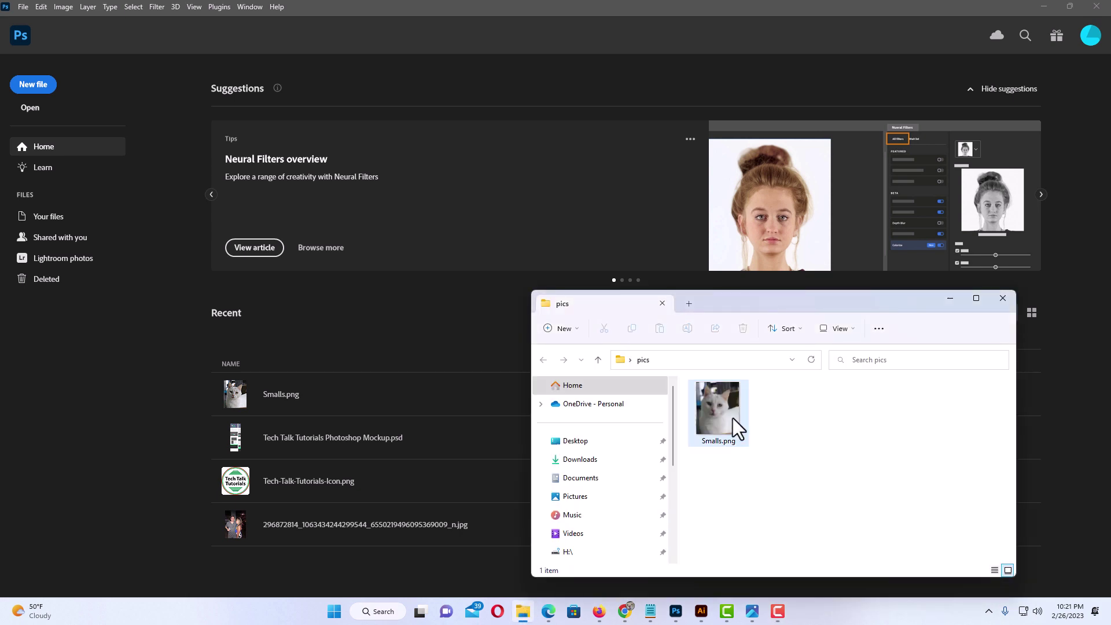
# Drag Smalls.png into Photoshop to open it as a 500 × 609 px document.
pyautogui.moveTo(726, 412); pyautogui.dragTo(419, 326)
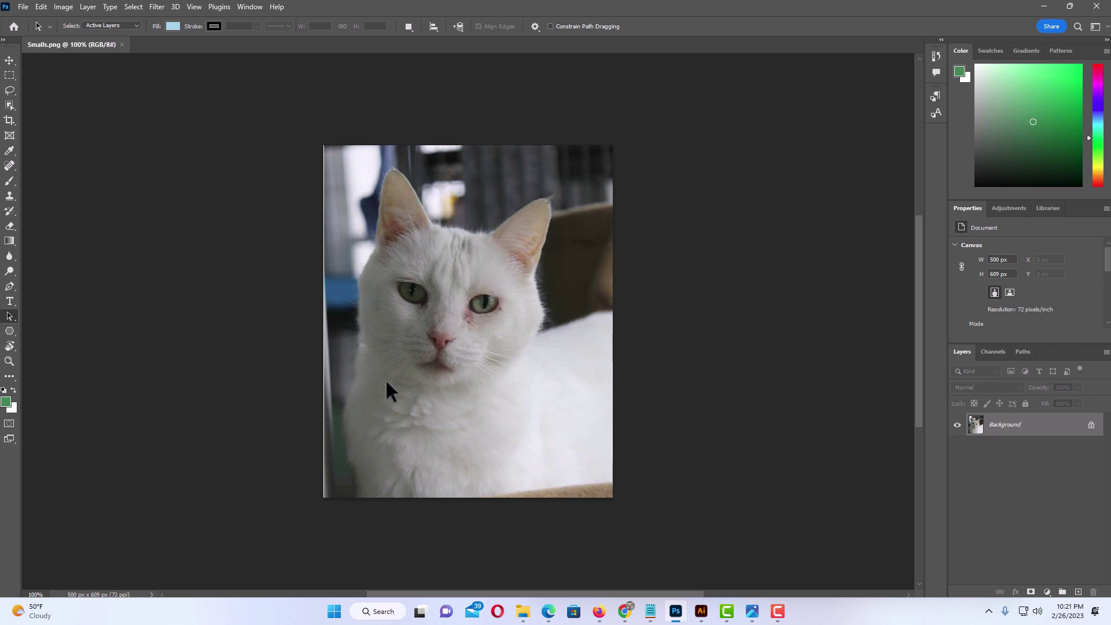
# Convert the locked Background layer into an editable layer named Layer 0.
pyautogui.press('u')
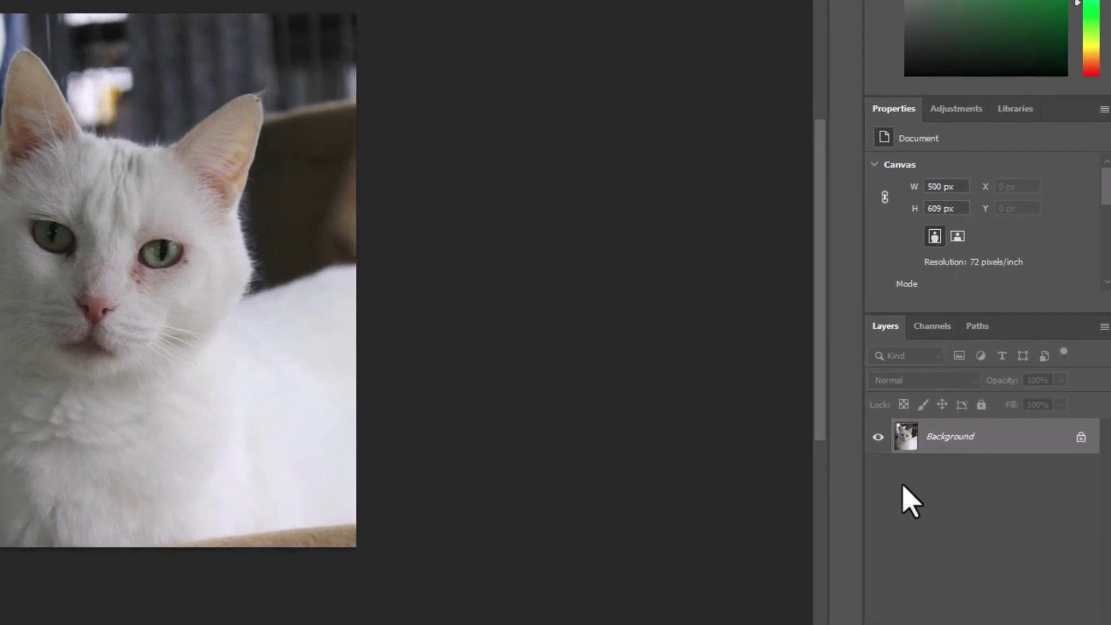
pyautogui.doubleClick(962, 439)
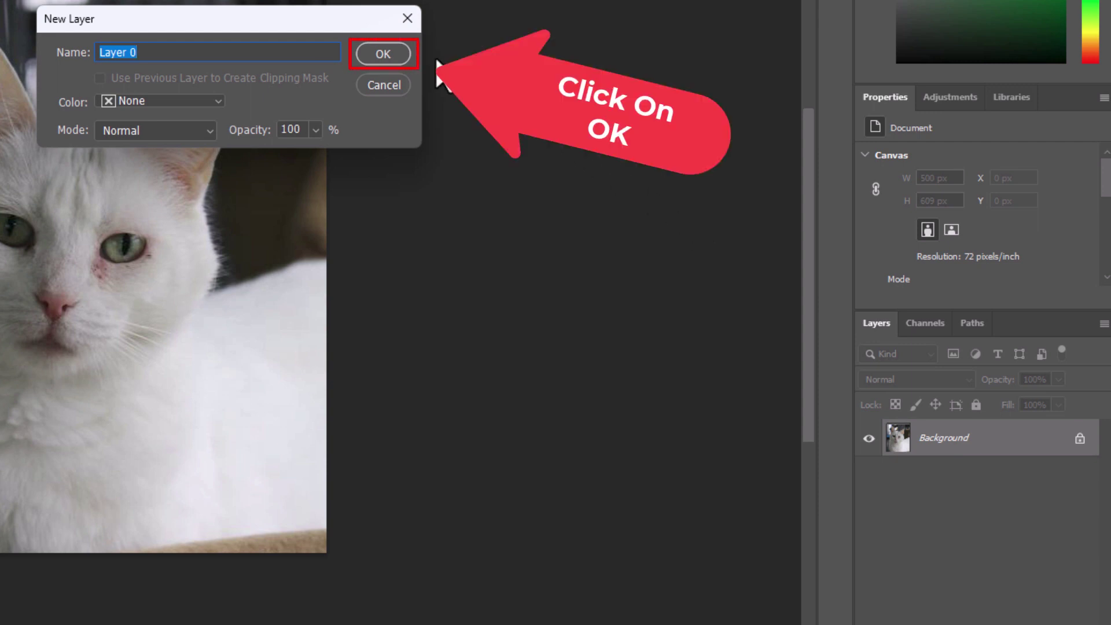
pyautogui.click(384, 55)
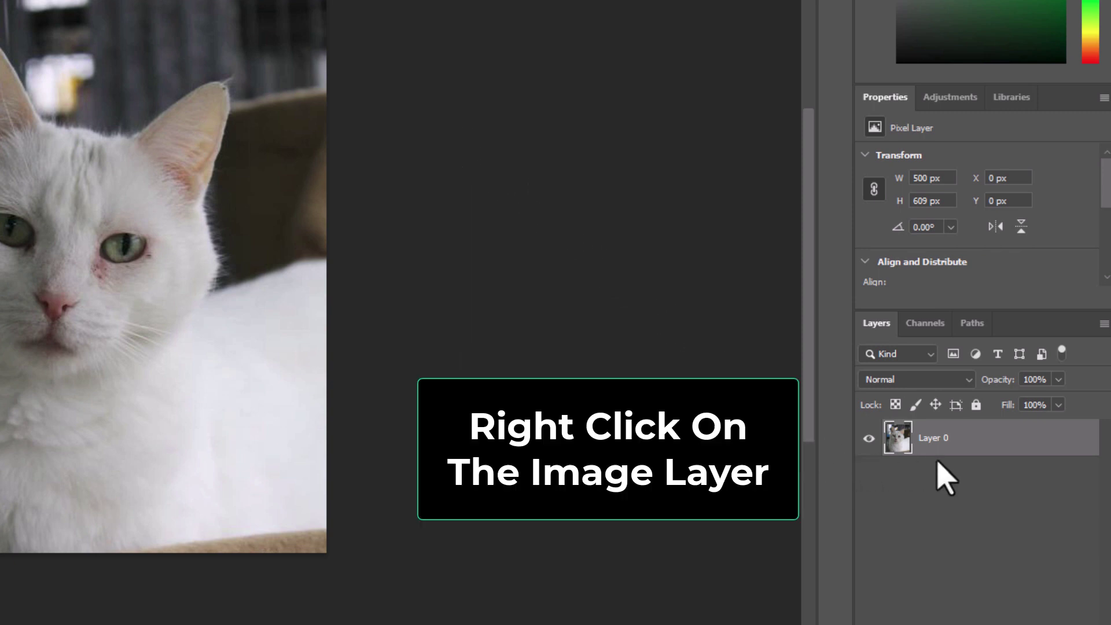
# Duplicate Layer 0 as Layer 0 copy and hide the original Layer 0.
pyautogui.rightClick(975, 441)
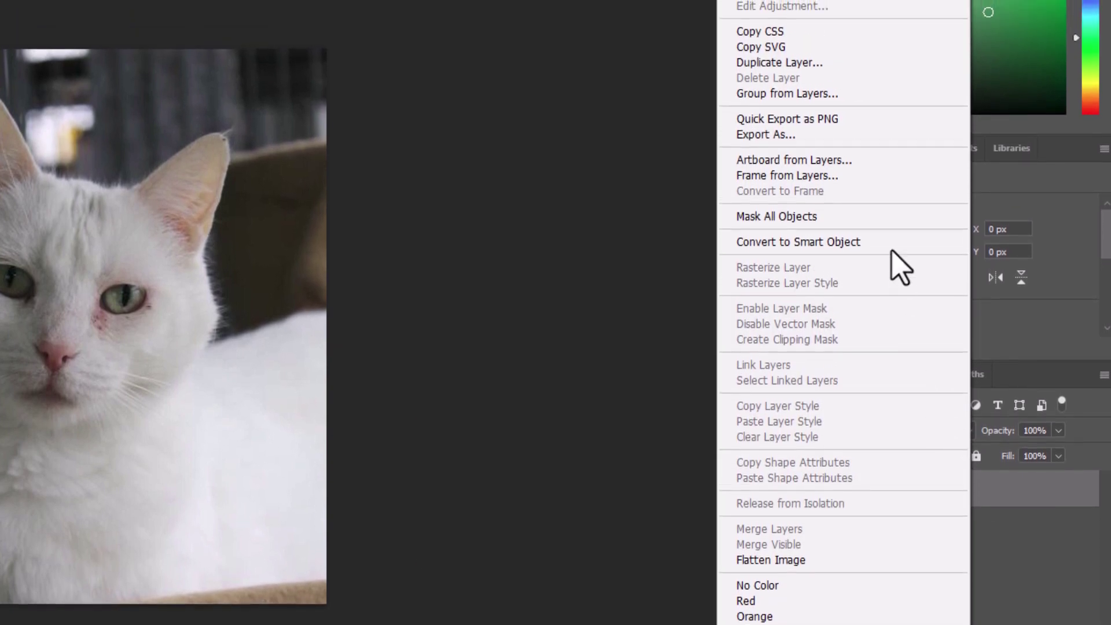
pyautogui.click(841, 62)
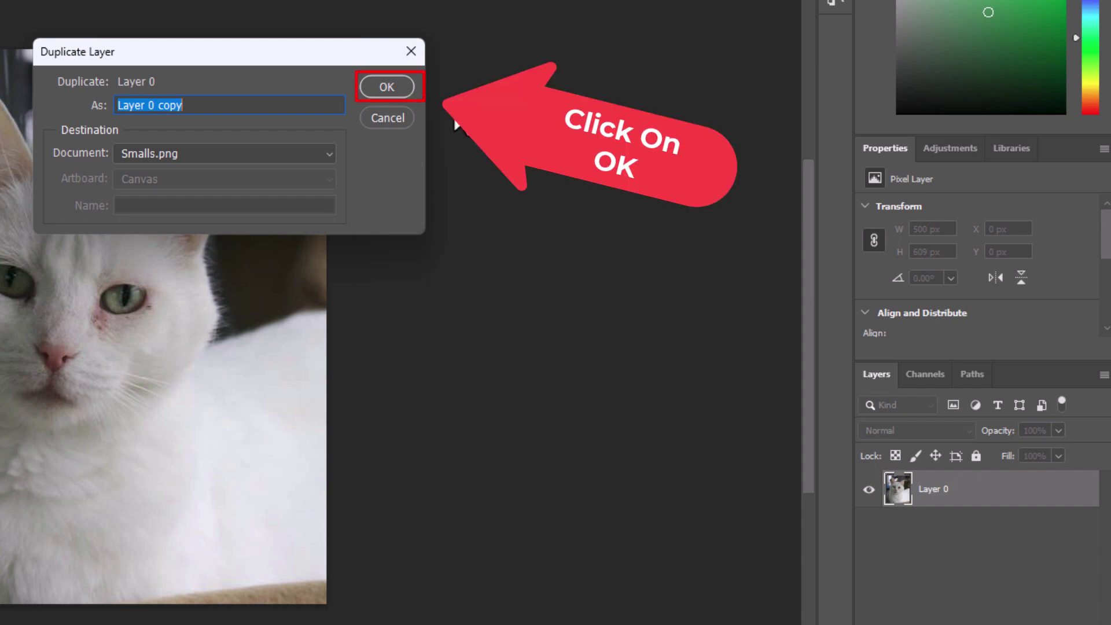
pyautogui.click(398, 89)
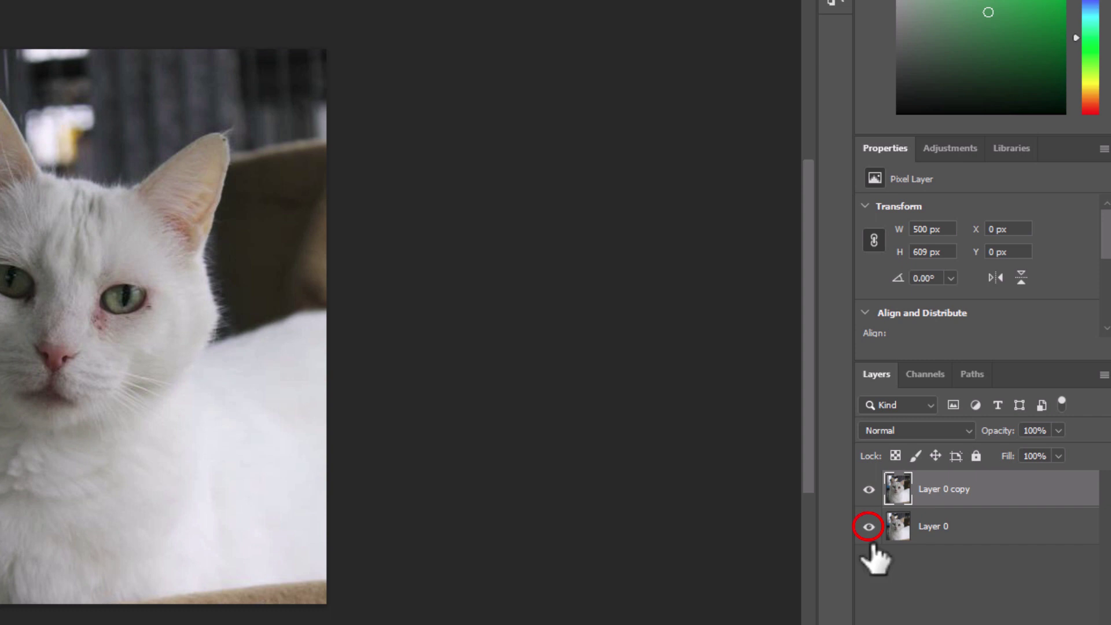
pyautogui.click(869, 526)
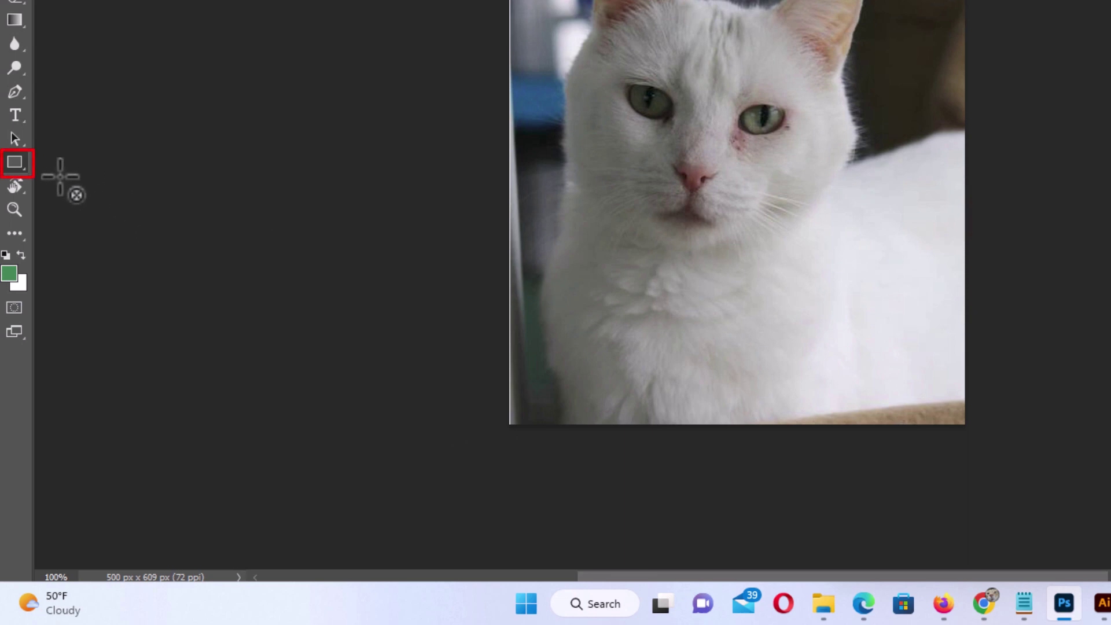
# Choose the Polygon Tool and bring up the Create Polygon dialog on the canvas.
pyautogui.click(21, 164)
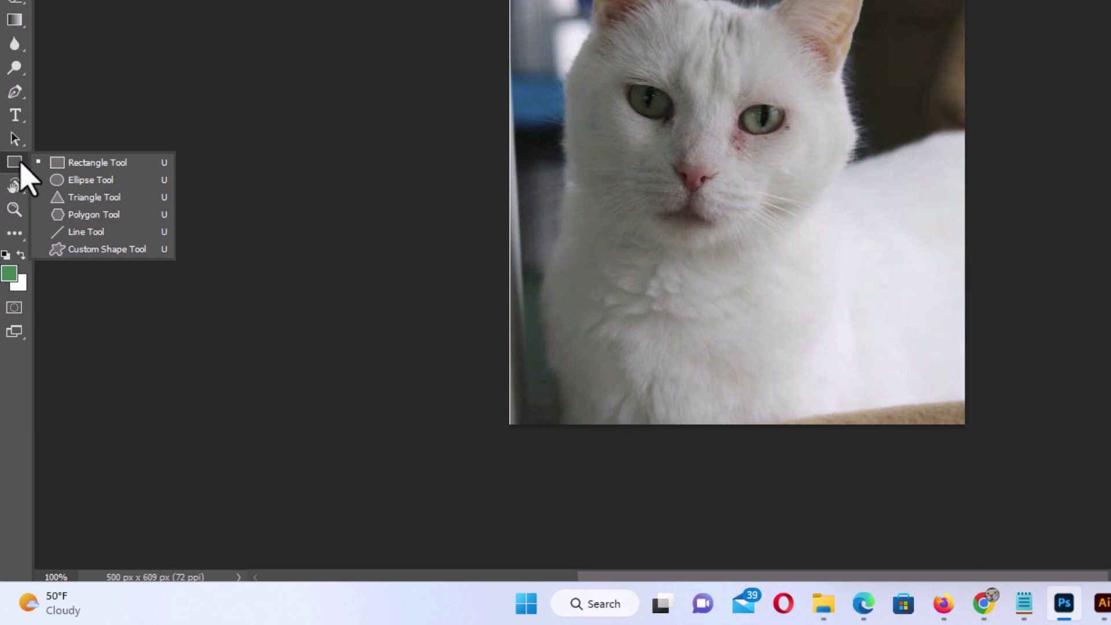
pyautogui.click(126, 215)
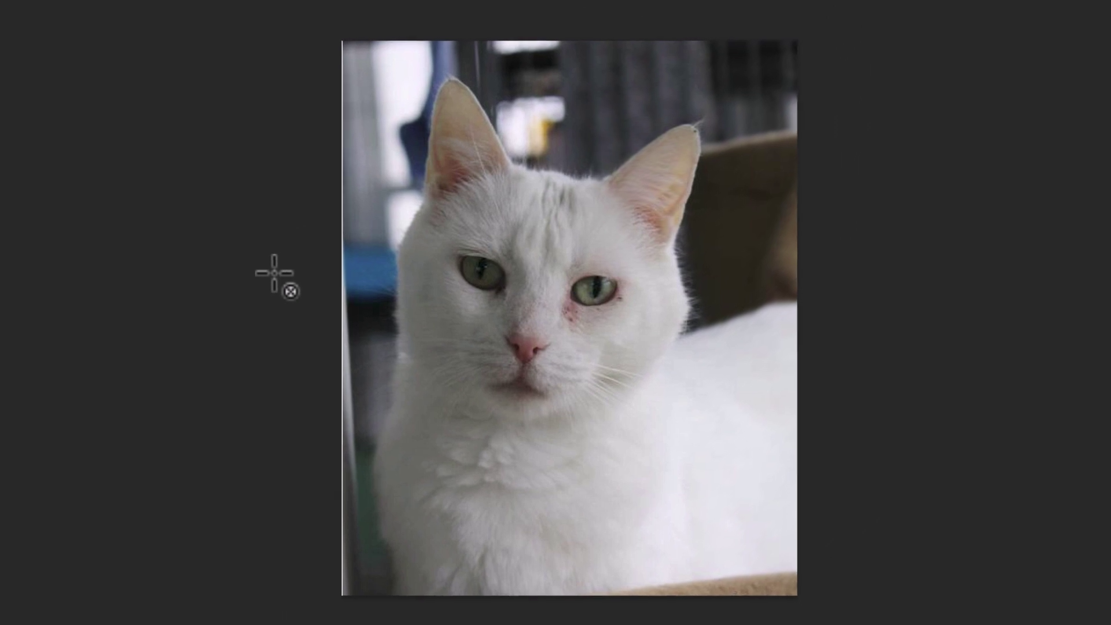
pyautogui.click(386, 294)
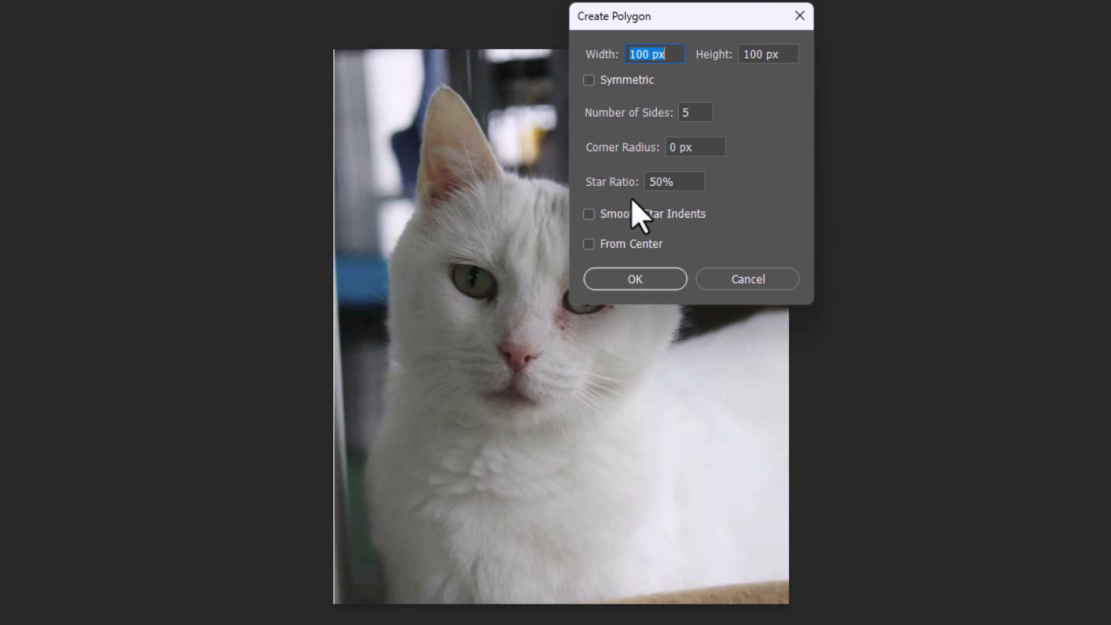
# Create a 100 × 100 px five-sided polygon with a 100% star ratio.
pyautogui.click(663, 182)
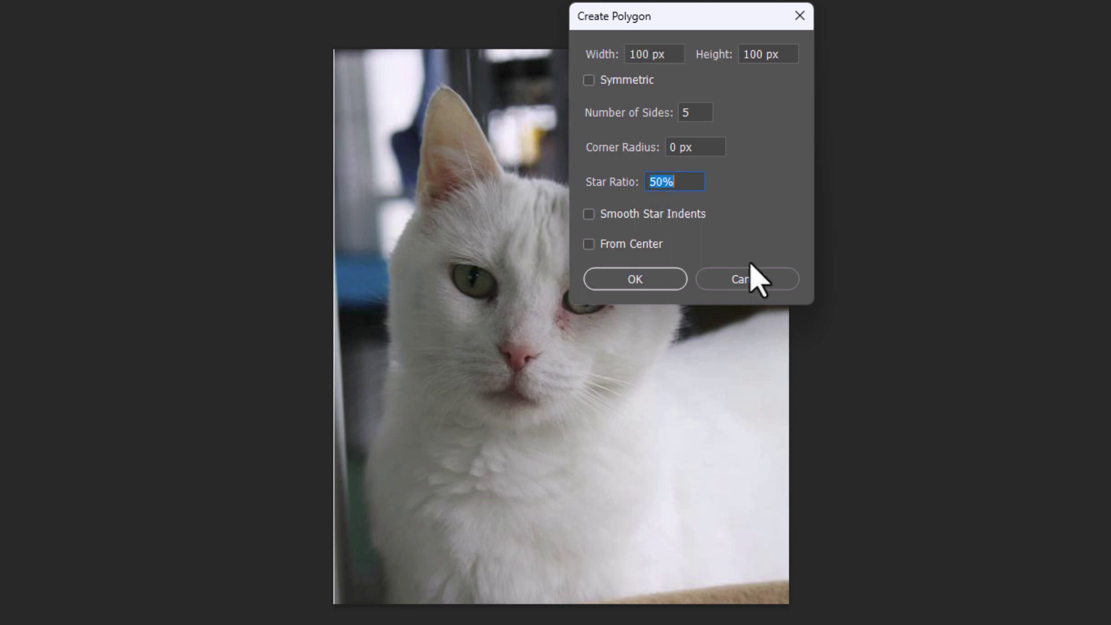
pyautogui.write('100')
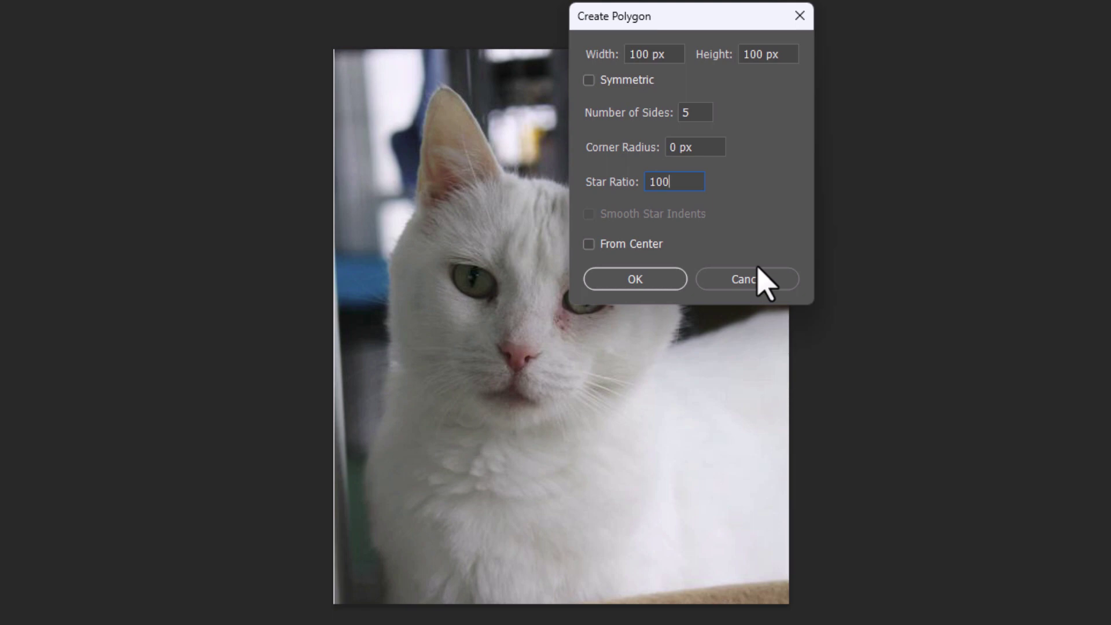
pyautogui.press('Return')
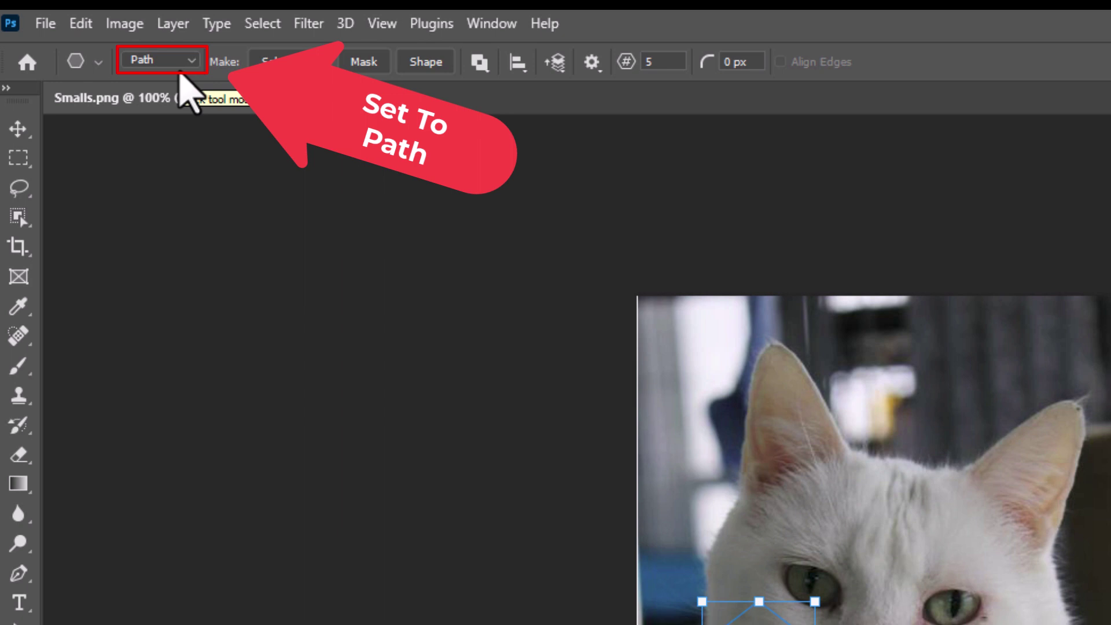
pyautogui.click(192, 60)
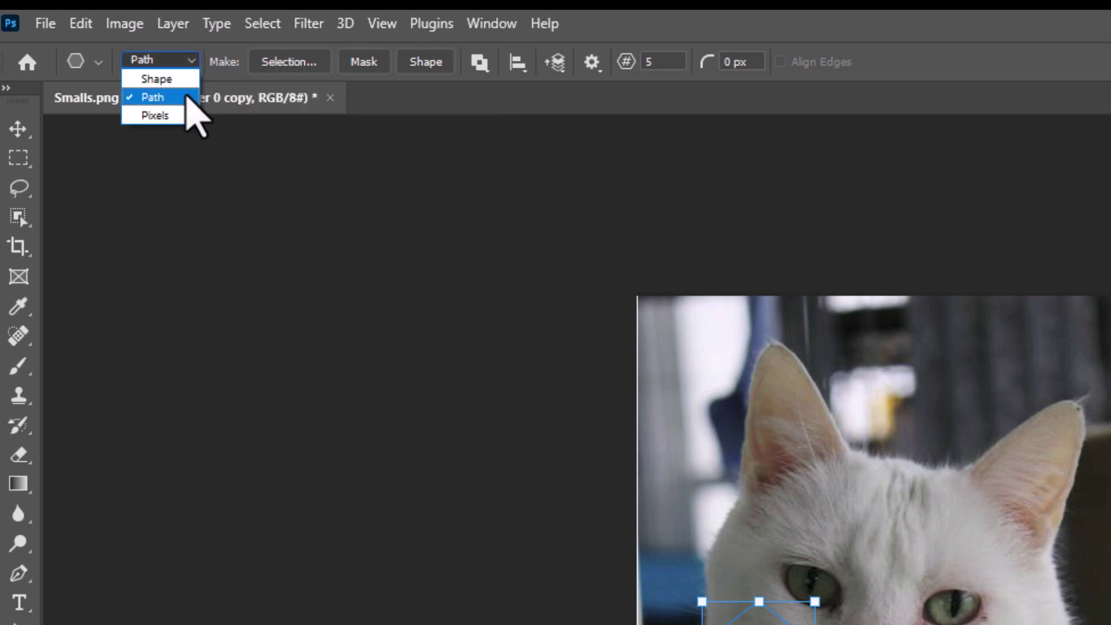
pyautogui.click(187, 98)
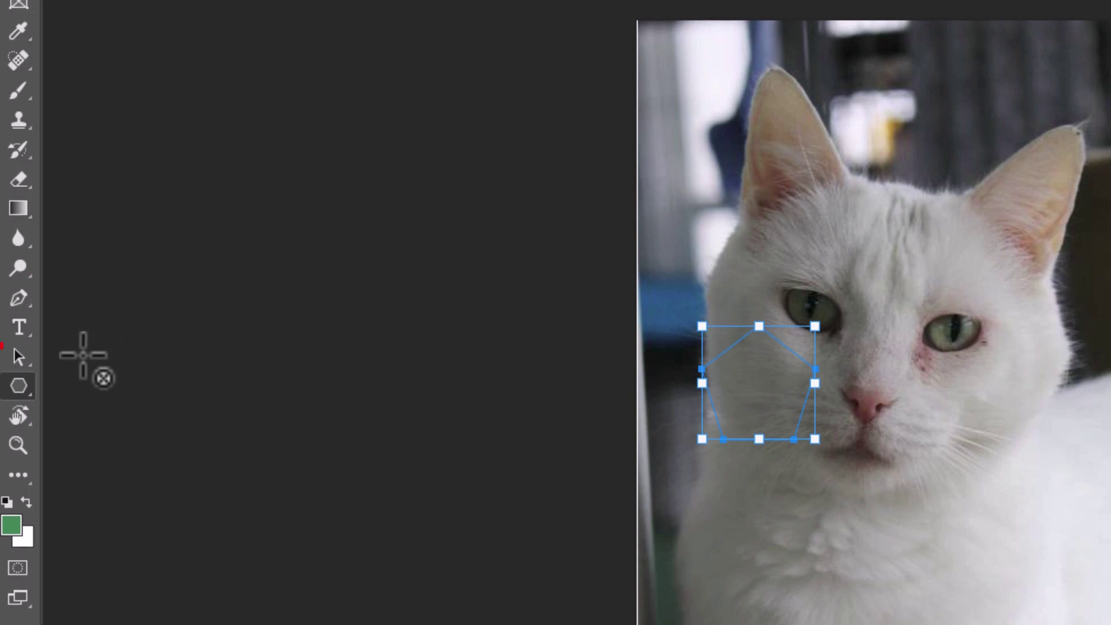
# Select the pentagon path, then scale and position it over the cat's face.
pyautogui.click(20, 357)
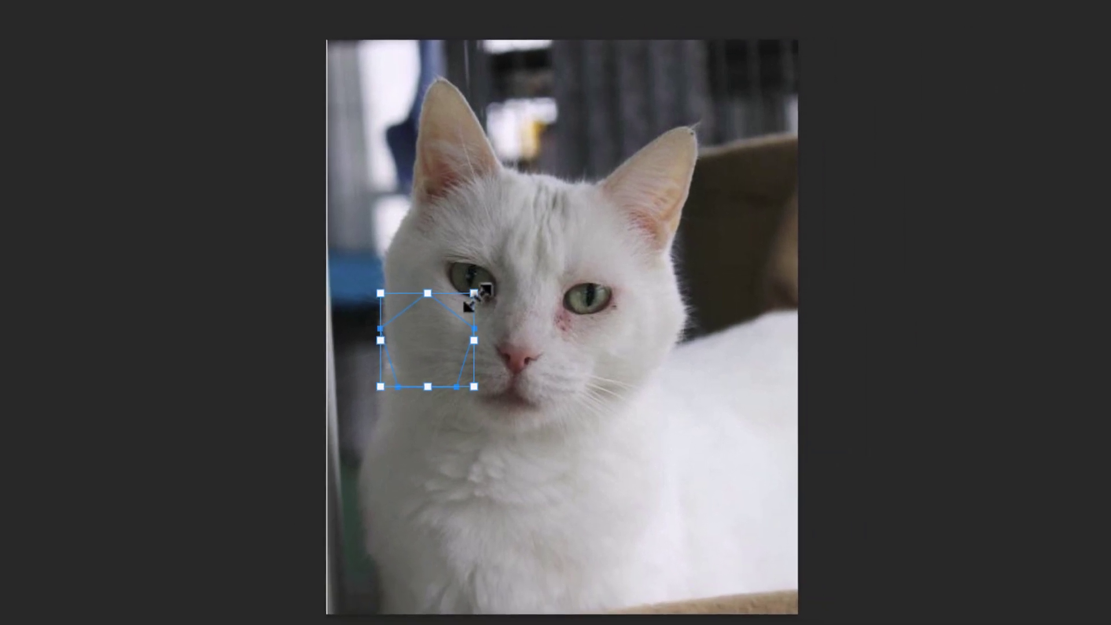
pyautogui.moveTo(475, 298); pyautogui.dragTo(764, 76)
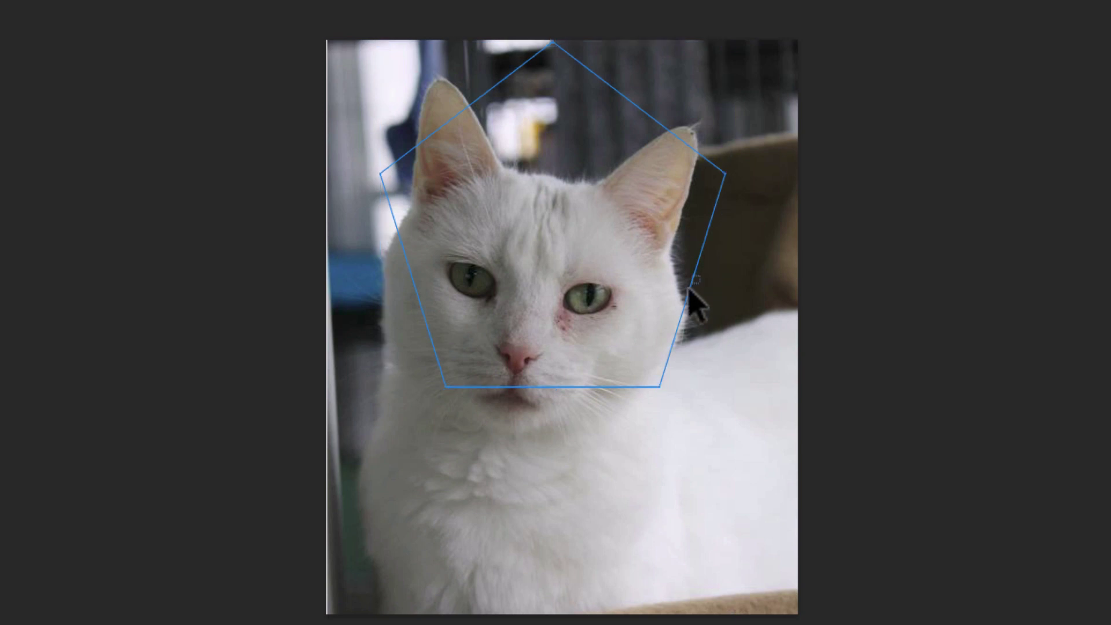
pyautogui.moveTo(686, 309); pyautogui.dragTo(650, 346)
pyautogui.moveTo(652, 338); pyautogui.dragTo(652, 338)
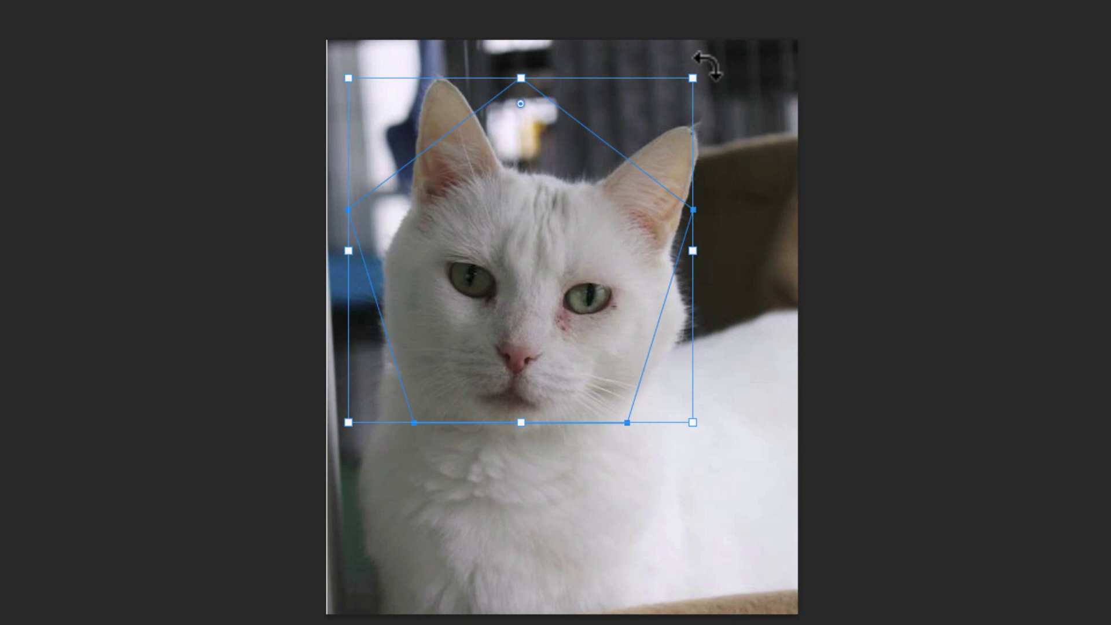
# Rotate the pentagon point-down, enlarge it to 424×424 px, and align it to the canvas edge.
pyautogui.moveTo(711, 70); pyautogui.dragTo(380, 391)
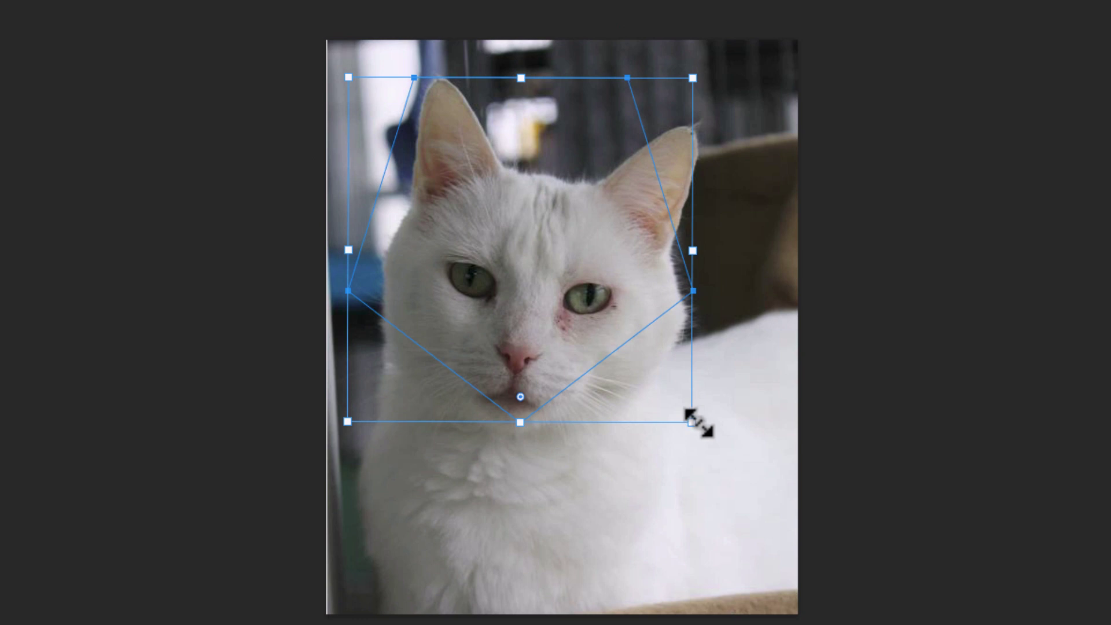
pyautogui.moveTo(699, 423); pyautogui.dragTo(728, 515)
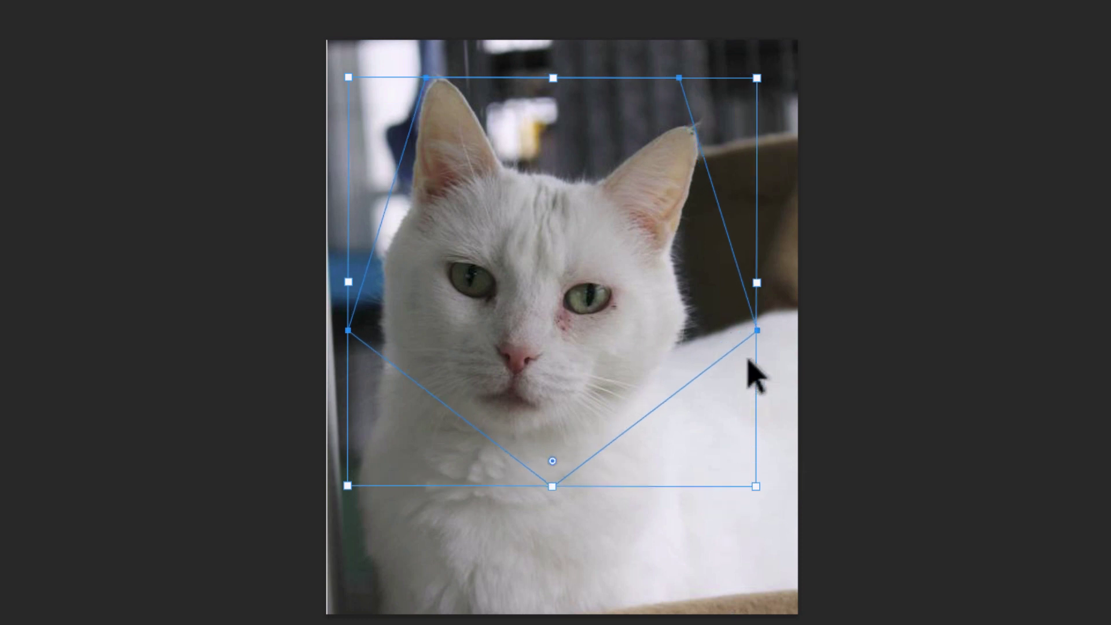
pyautogui.moveTo(750, 302); pyautogui.dragTo(743, 307)
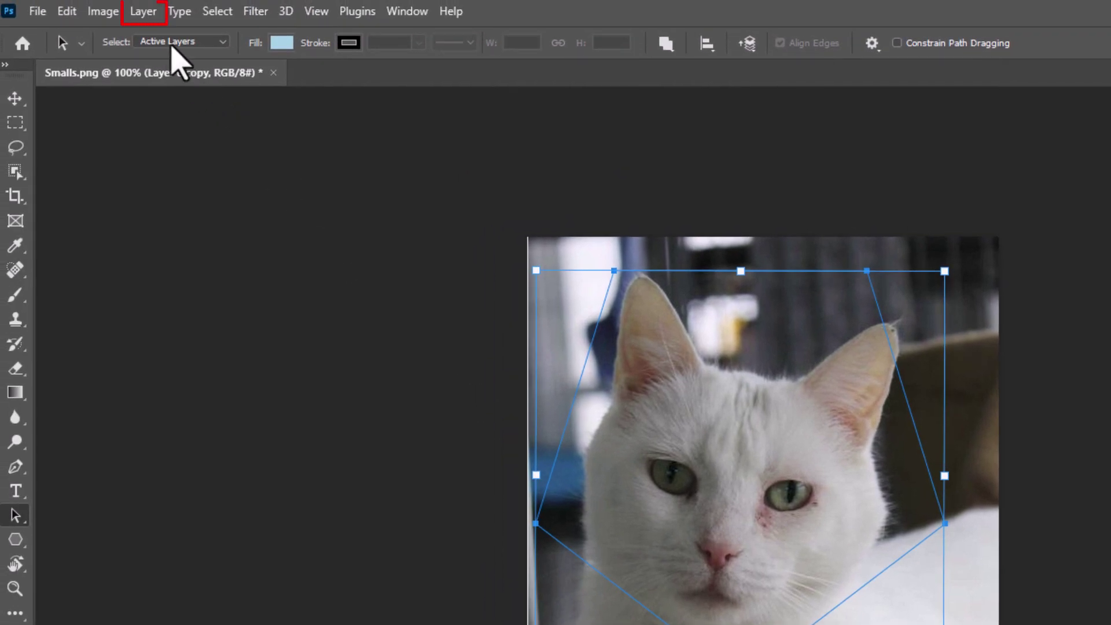
# Apply the pentagon as a vector mask on Layer 0 copy via Layer > Vector Mask > Current Path.
pyautogui.click(143, 12)
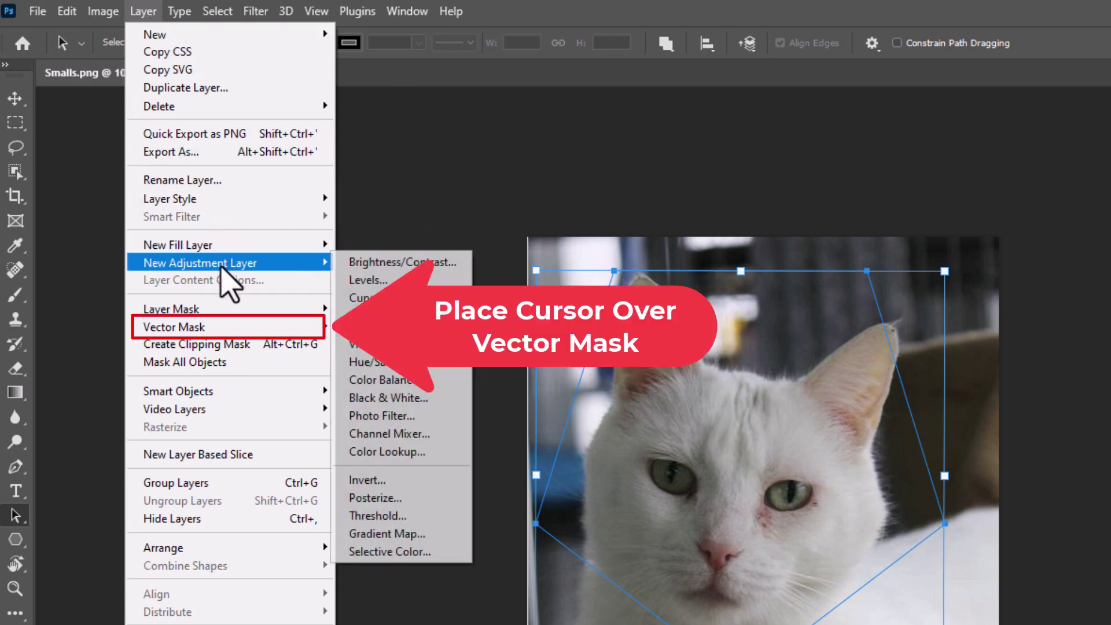
pyautogui.moveTo(228, 328)
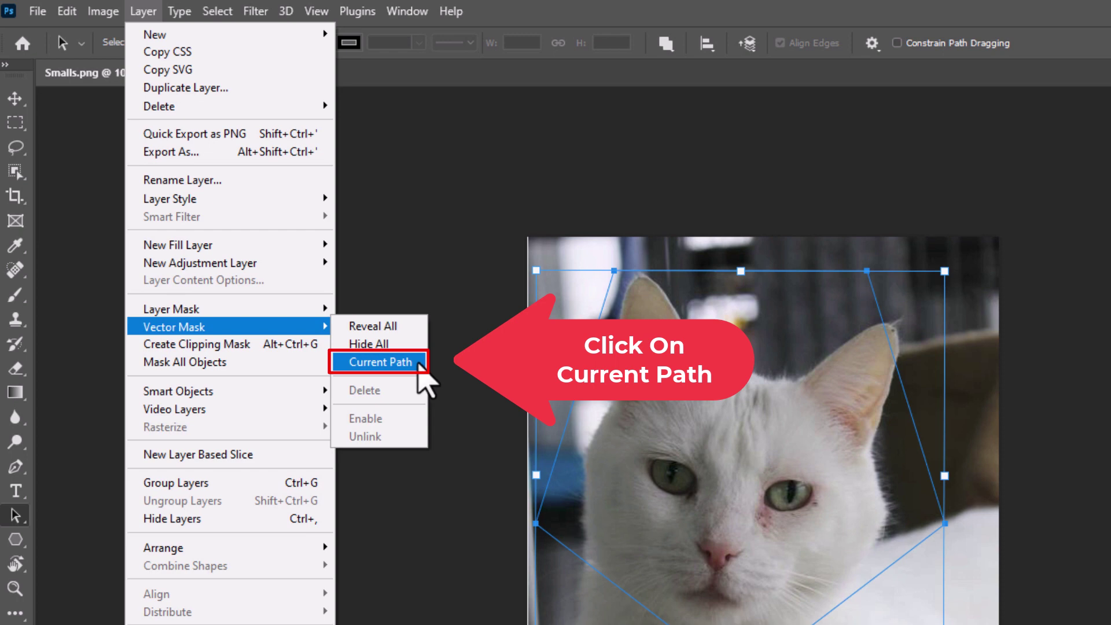
pyautogui.click(418, 366)
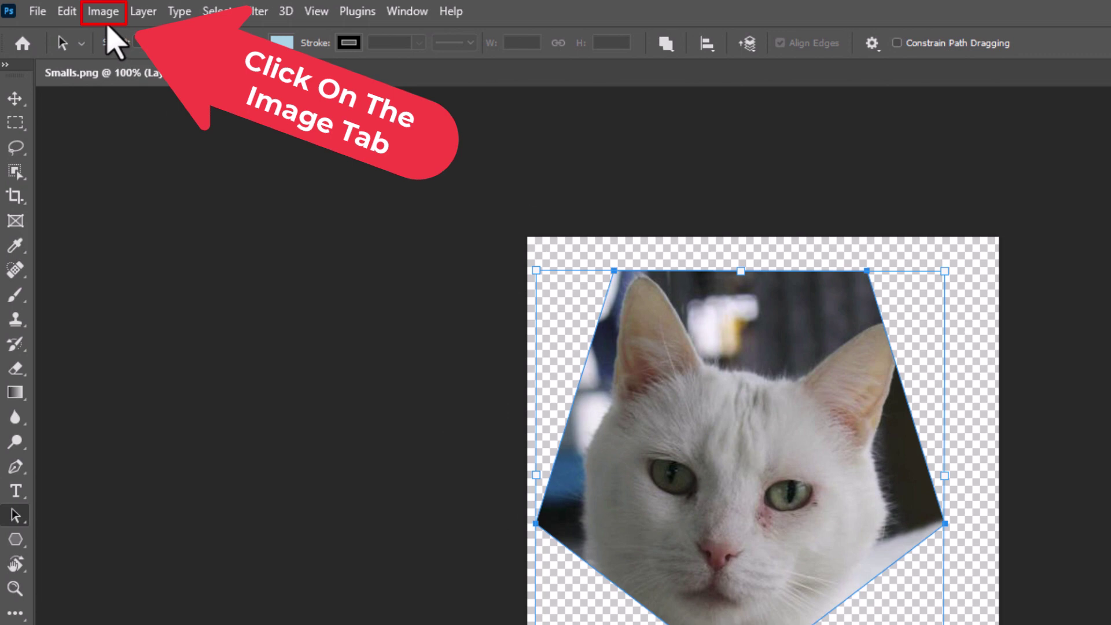
# Trim the transparent border with Image > Trim using the default settings.
pyautogui.click(103, 13)
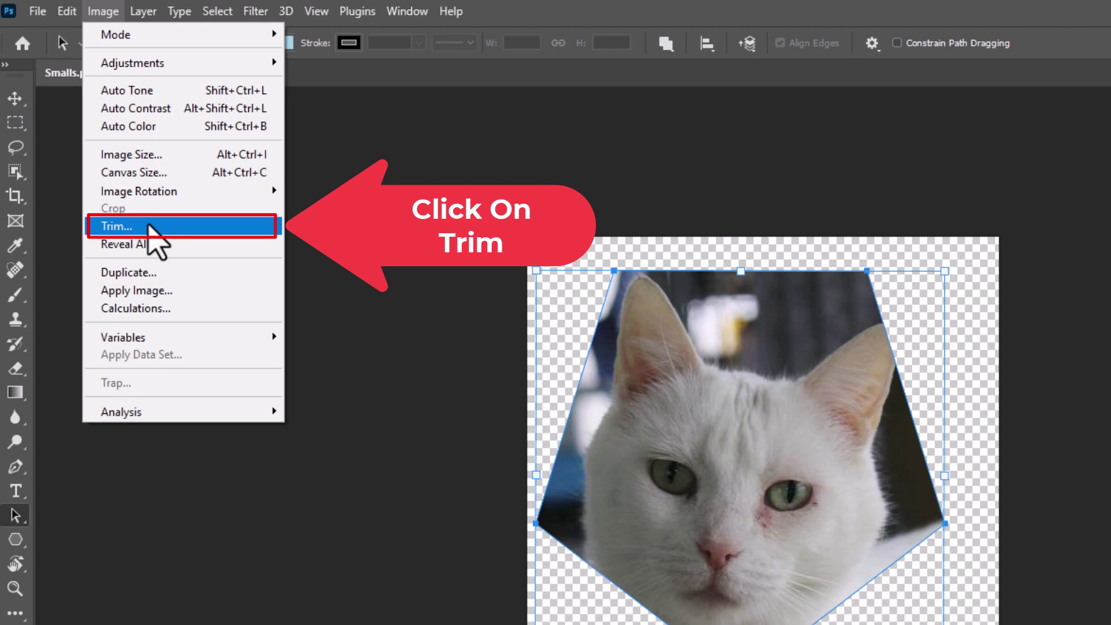
pyautogui.click(149, 226)
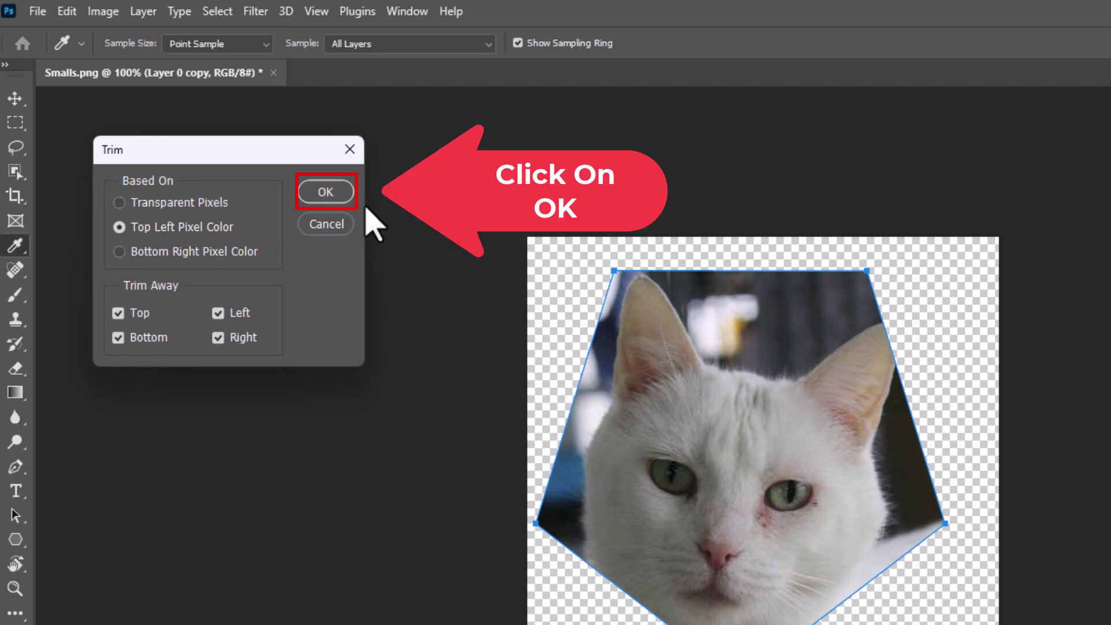
pyautogui.click(326, 191)
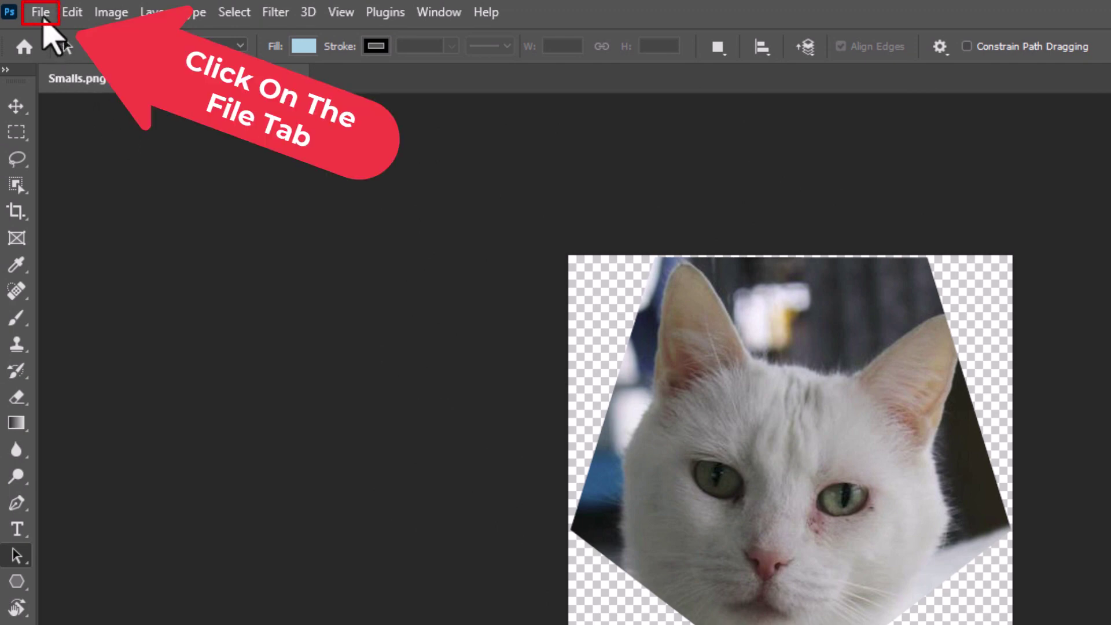
# Quick Export the image as photoshop1.png into the pics folder.
pyautogui.click(42, 17)
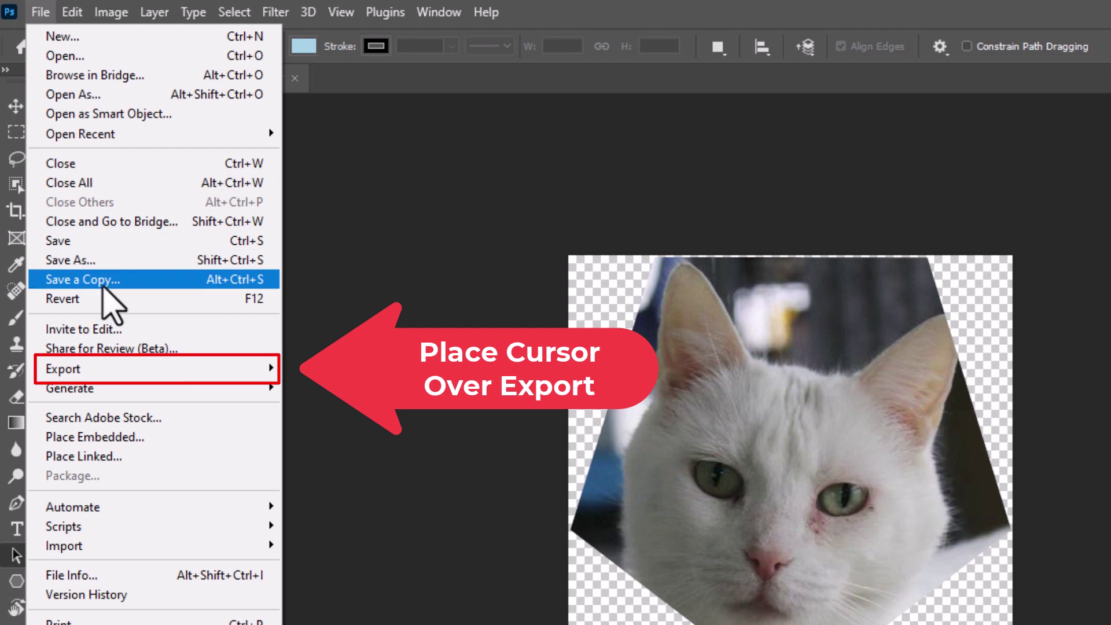
pyautogui.moveTo(121, 379)
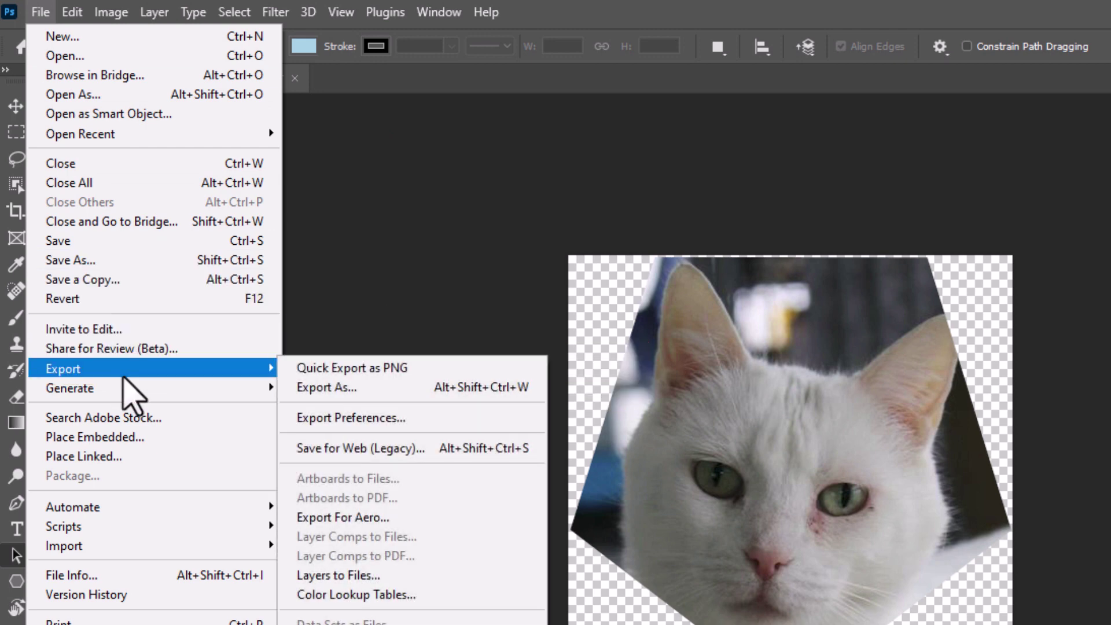
pyautogui.click(439, 367)
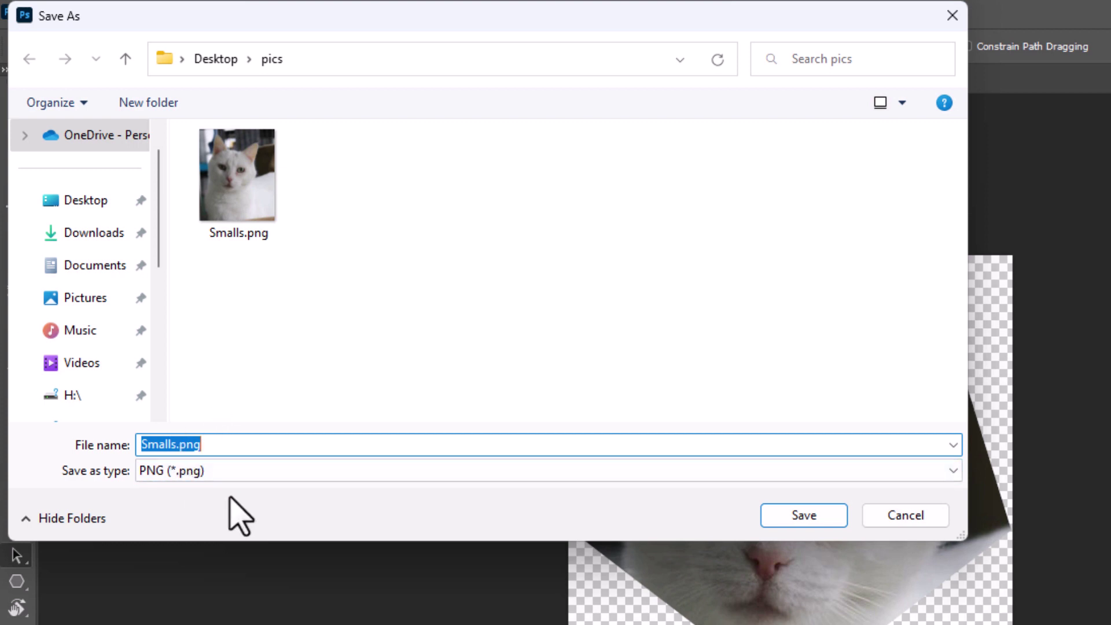
pyautogui.write('photoshop1')
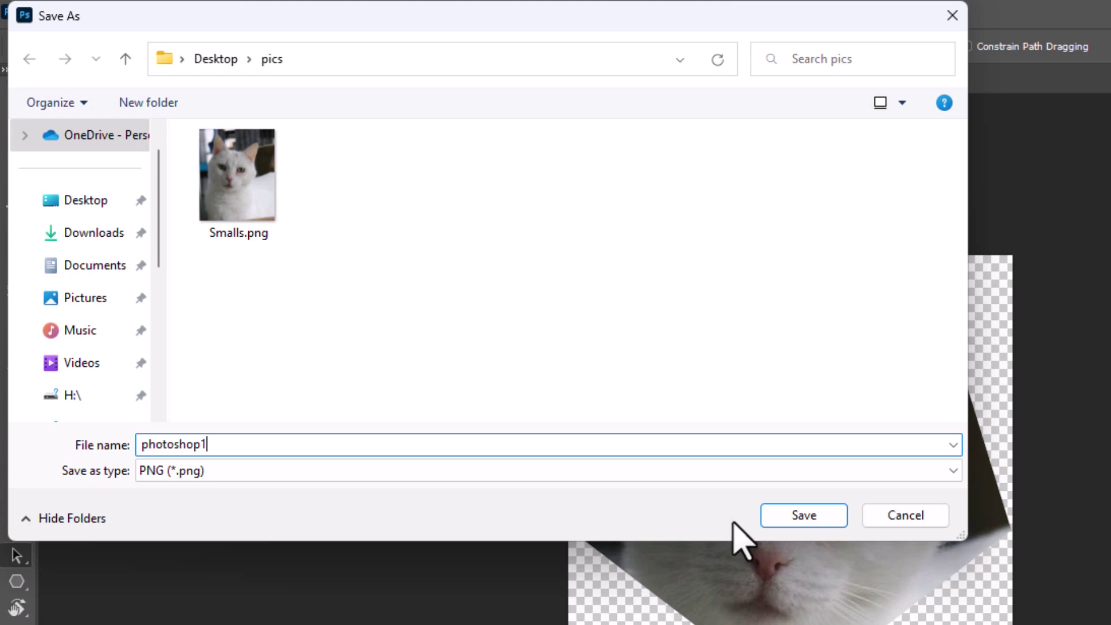
pyautogui.click(801, 516)
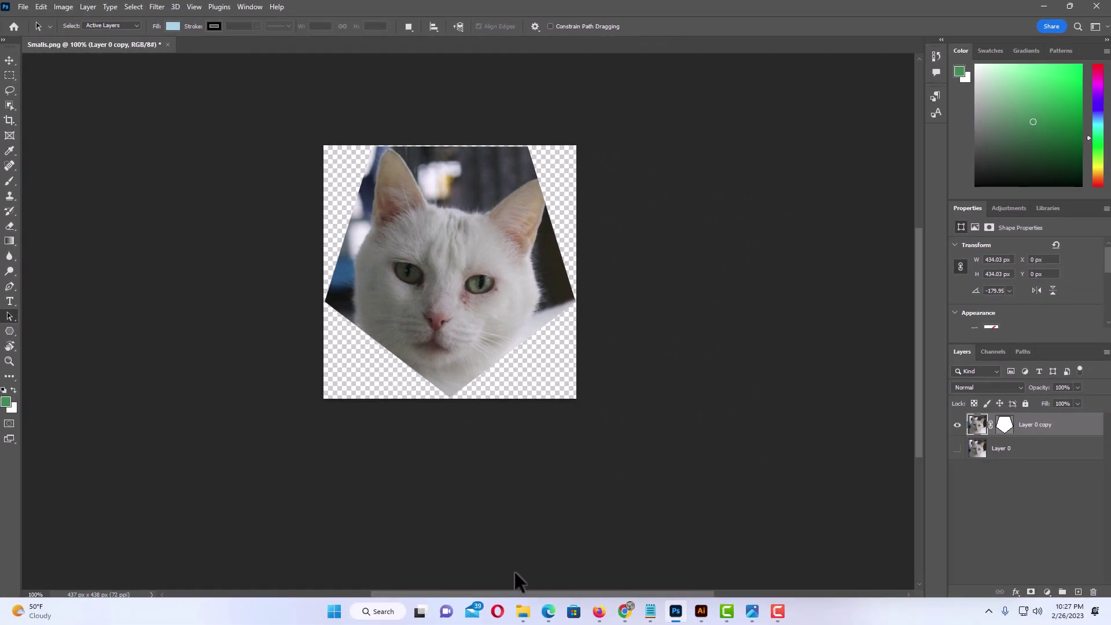
# Open photoshop1.png from the pics folder in Photos and maximize the viewer.
pyautogui.click(523, 605)
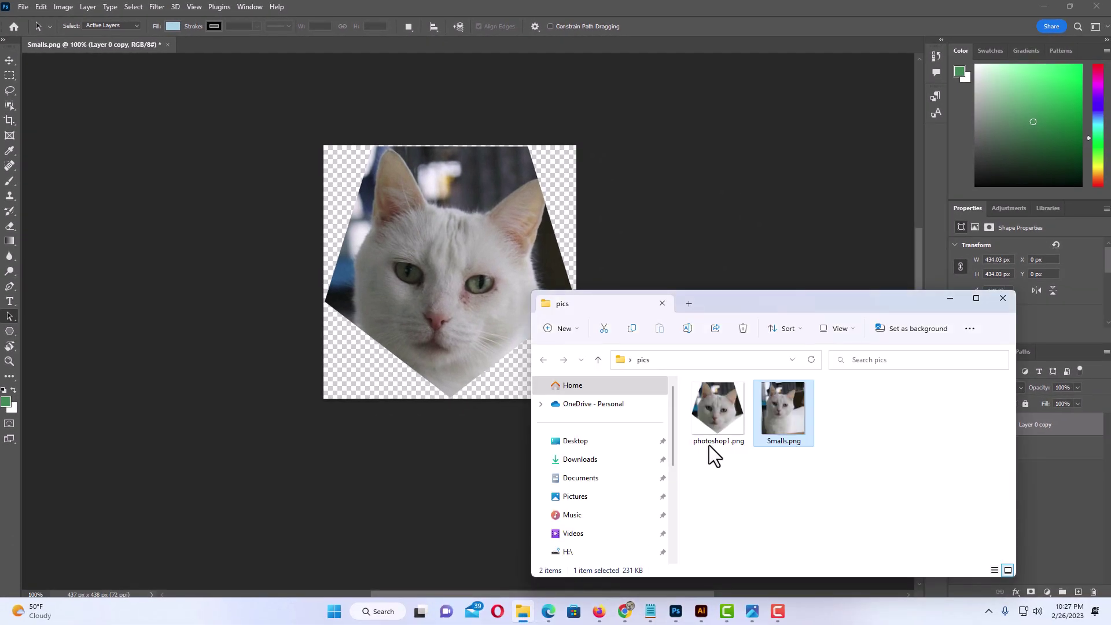
pyautogui.moveTo(749, 303); pyautogui.dragTo(487, 224)
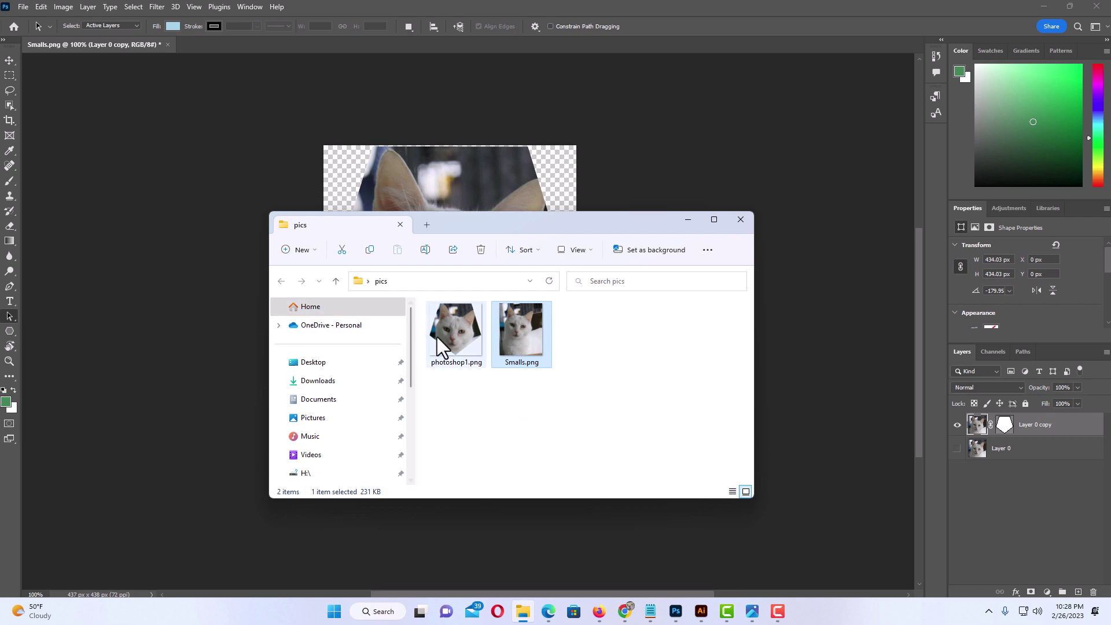
pyautogui.doubleClick(459, 349)
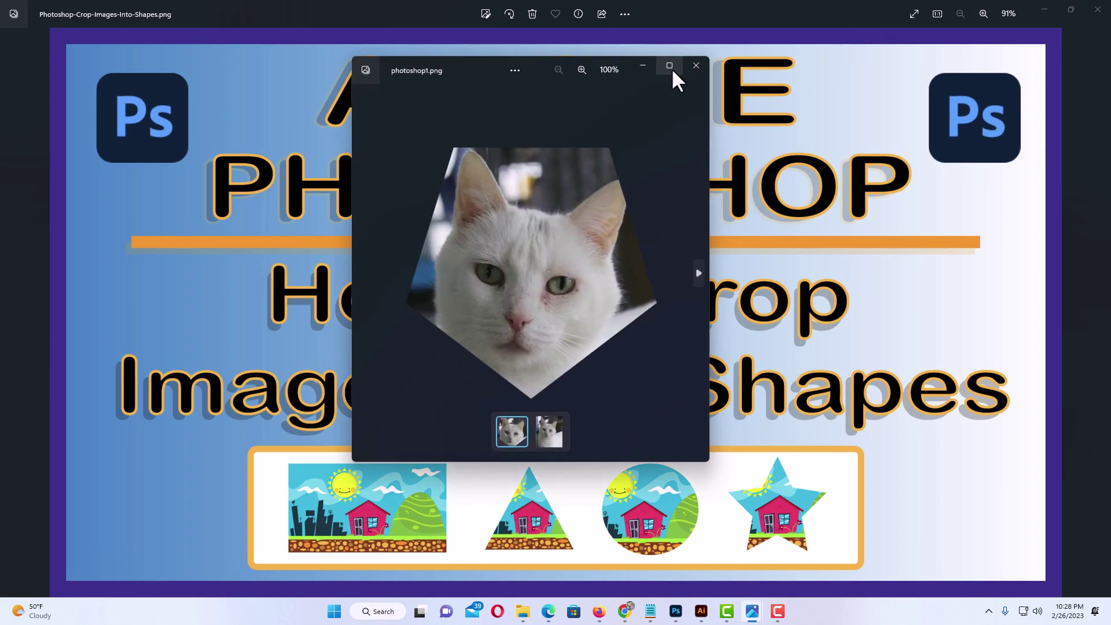
pyautogui.click(669, 65)
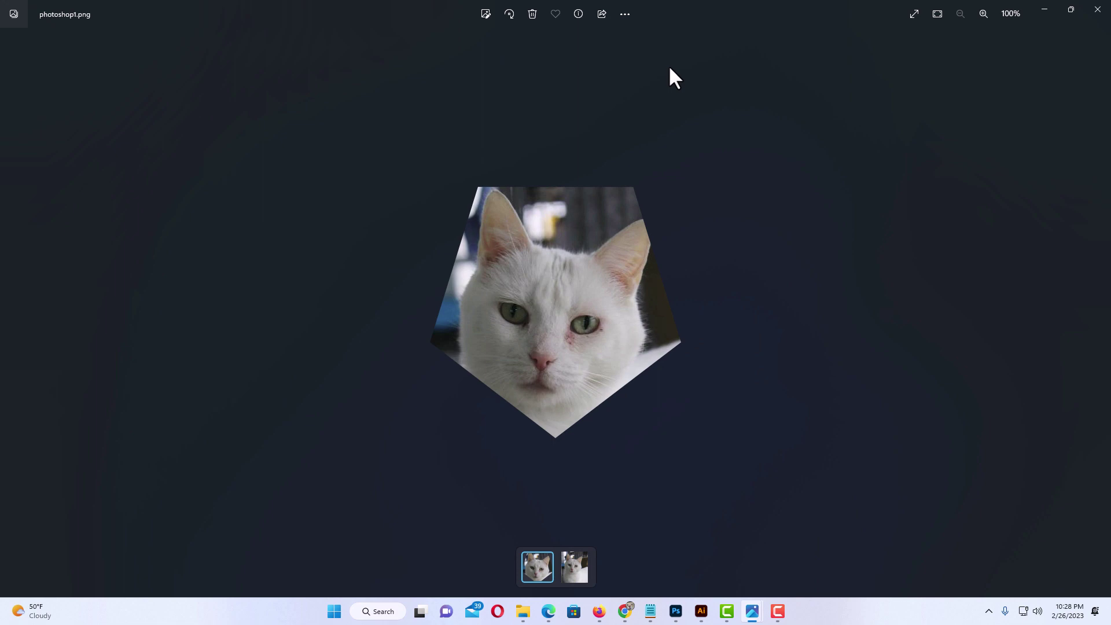